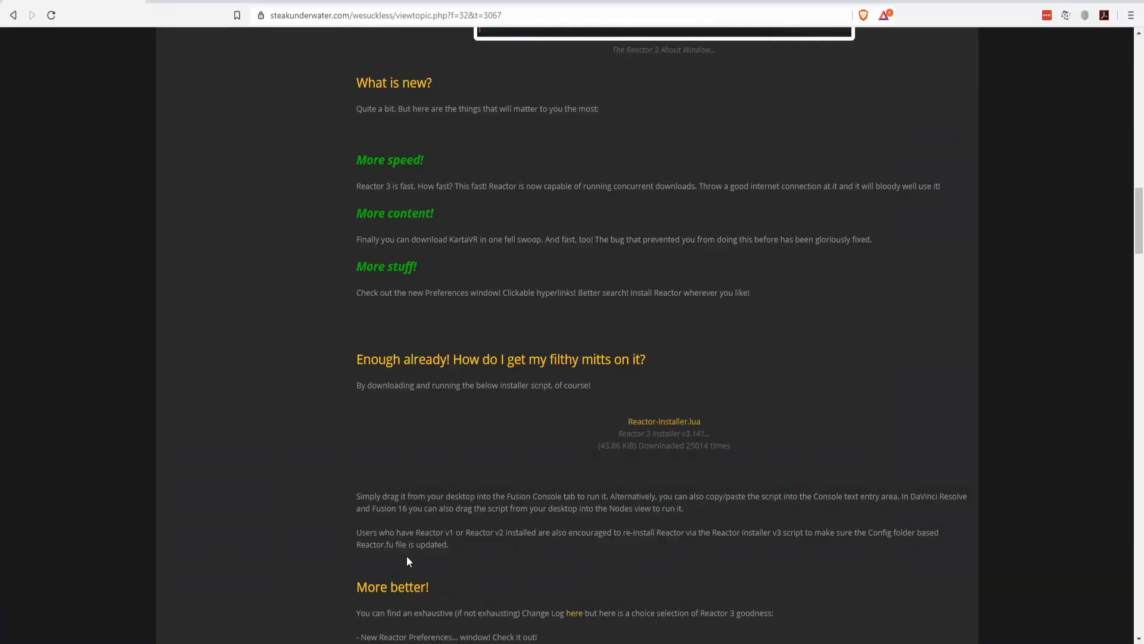
Step: Look through the Reactor 3 release announcement on the We Suck Less forum, including the installer download section
scroll(337, 254, up, 7)
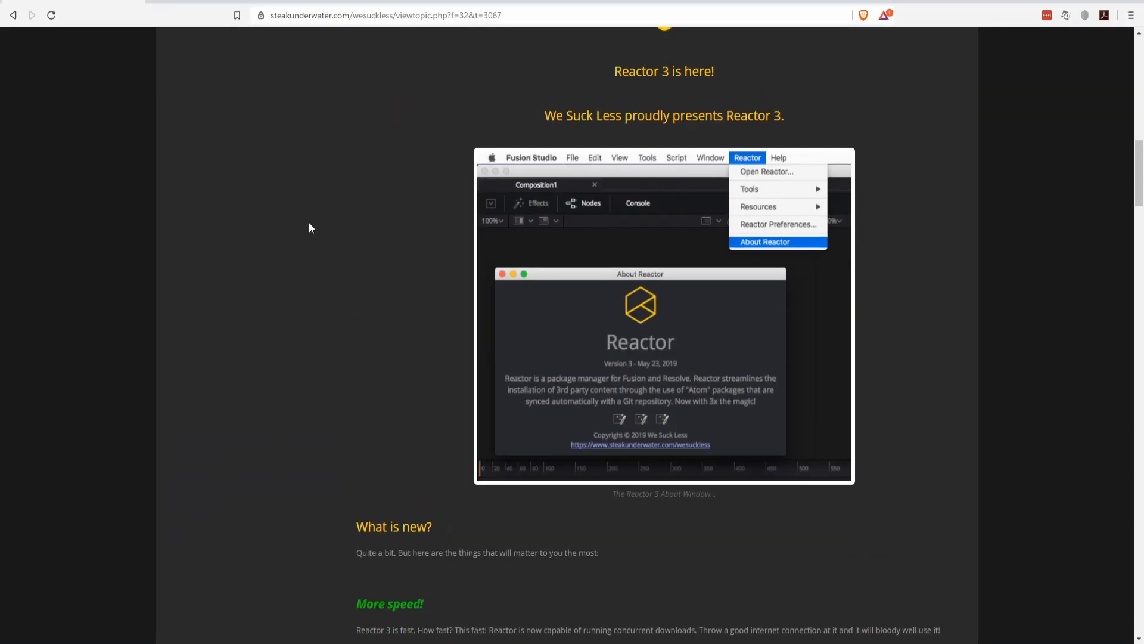
scroll(416, 198, up, 6)
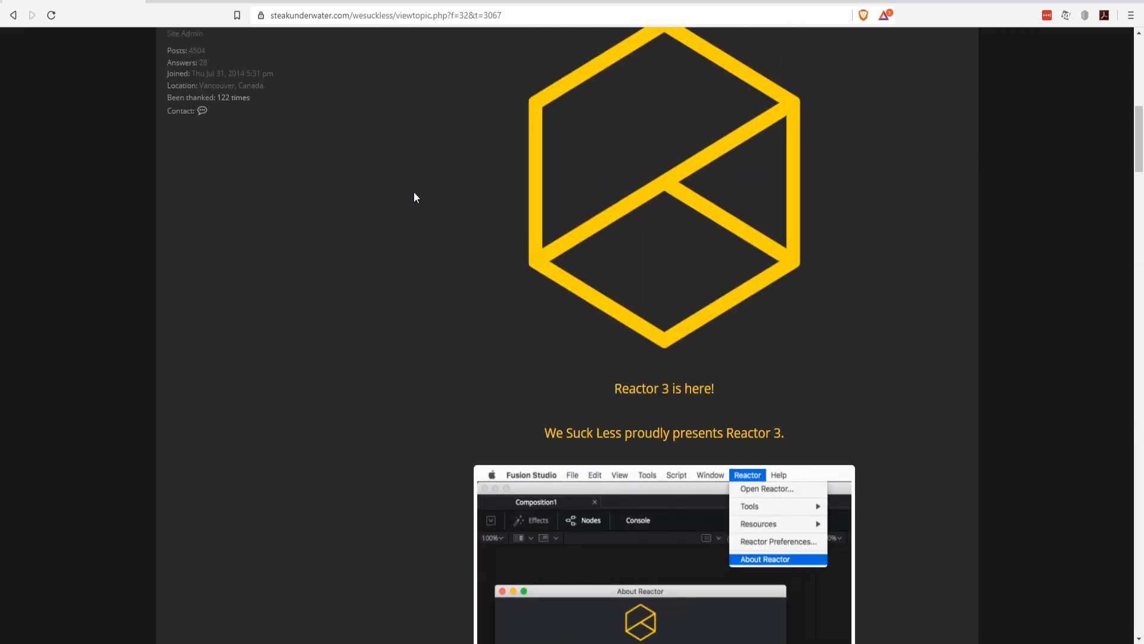
scroll(415, 198, down, 4)
scroll(415, 197, down, 2)
scroll(415, 198, up, 10)
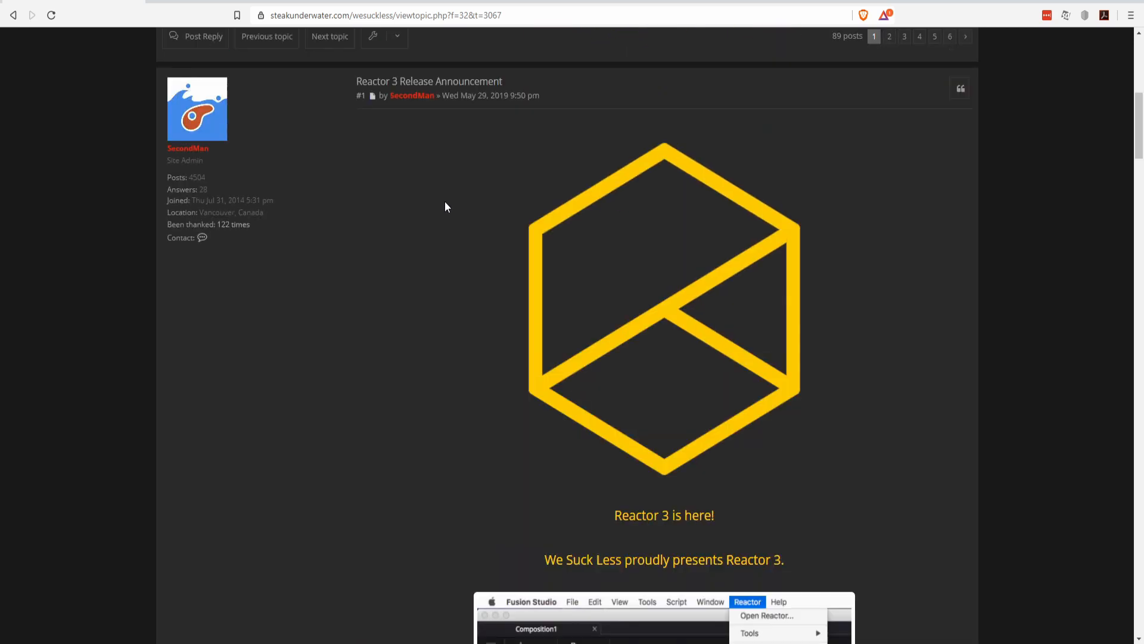
scroll(579, 262, down, 4)
scroll(580, 263, down, 15)
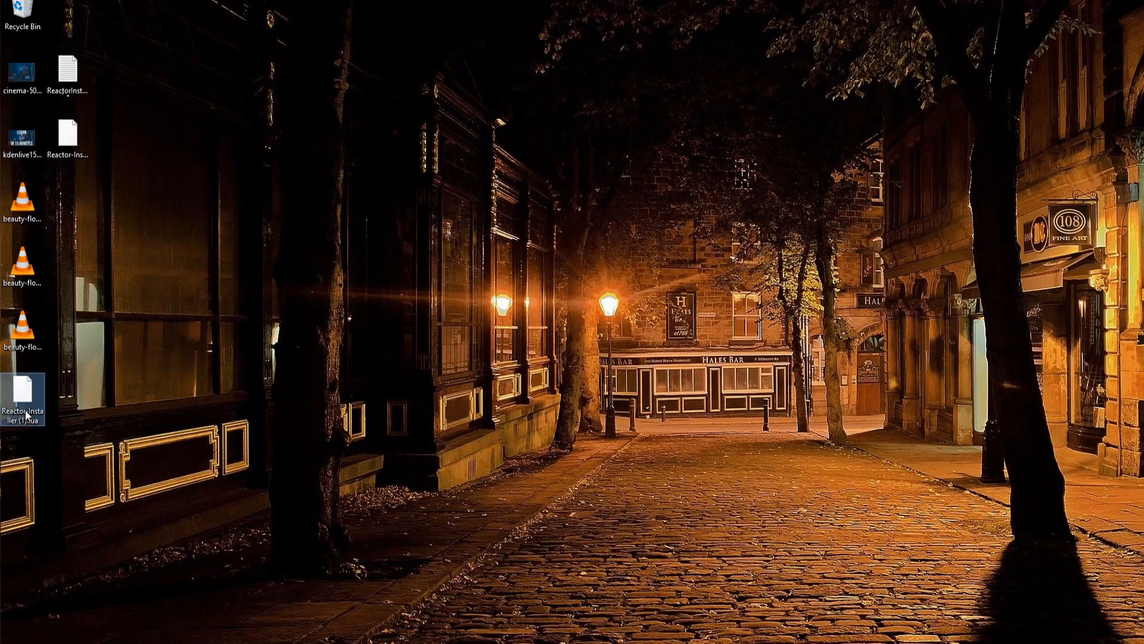
Step: Run the Reactor-Installer (1).lua script from the desktop in DaVinci Resolve's Fusion node area, and install and launch Reactor
drag(24, 395, 92, 396)
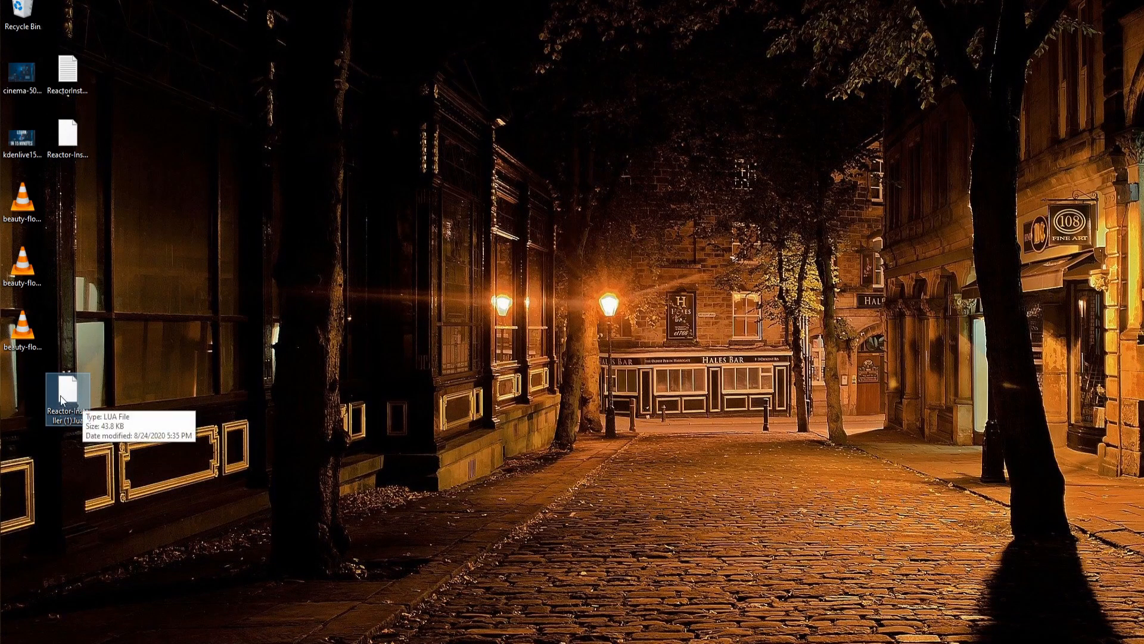
drag(609, 579, 193, 503)
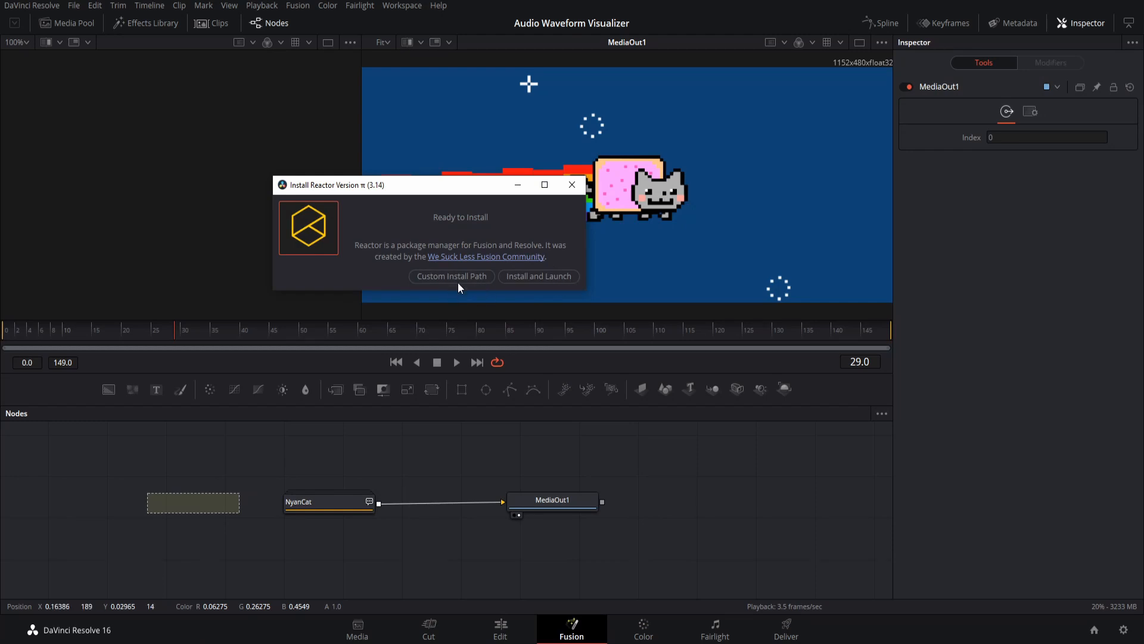
click(573, 277)
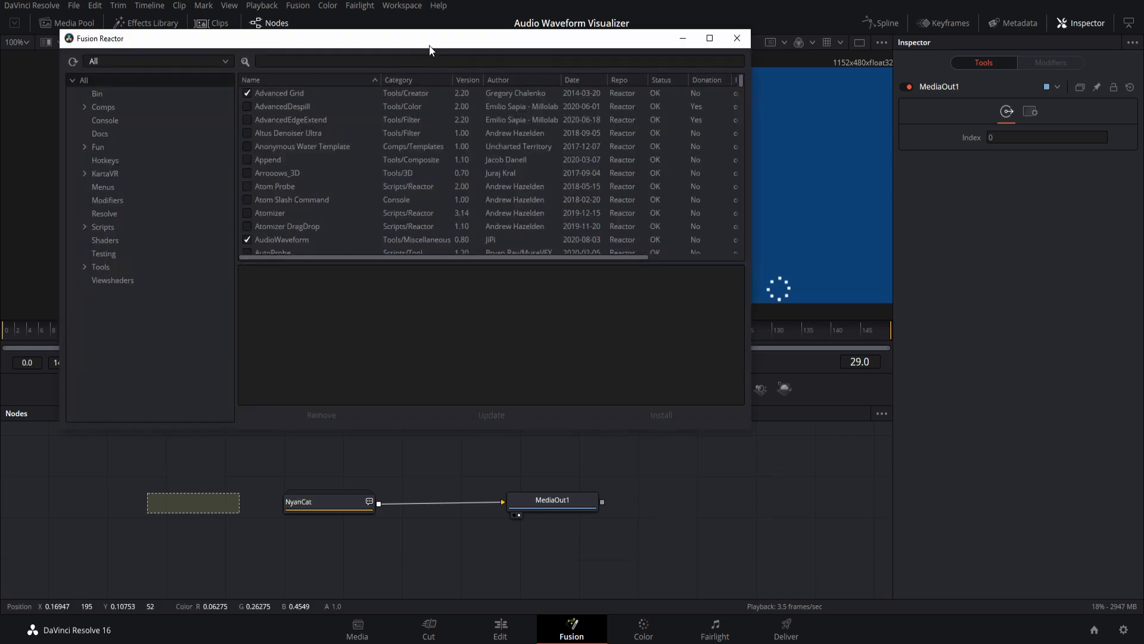
Step: Browse the full Reactor package list in a repositioned and widened Fusion Reactor window
drag(429, 46, 467, 147)
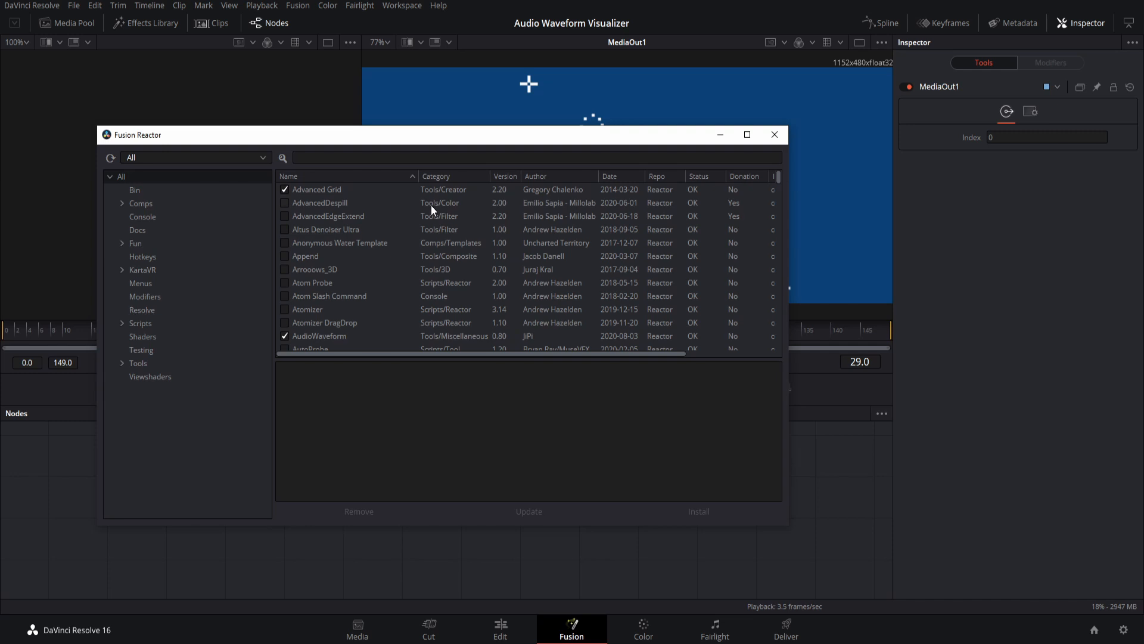
scroll(431, 205, down, 2)
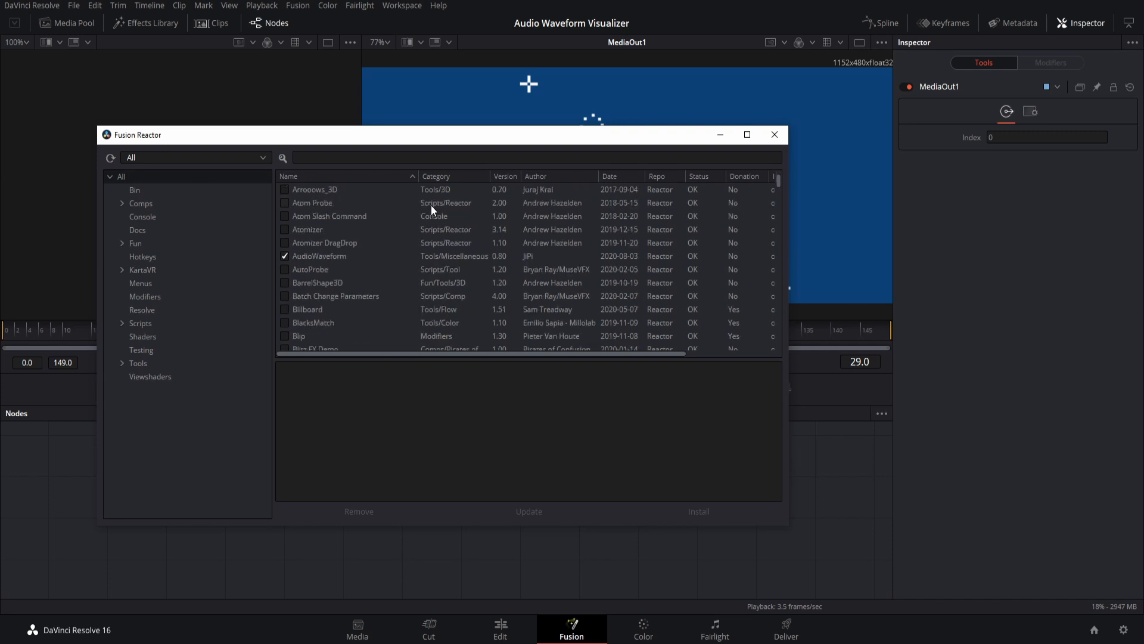
scroll(431, 205, down, 15)
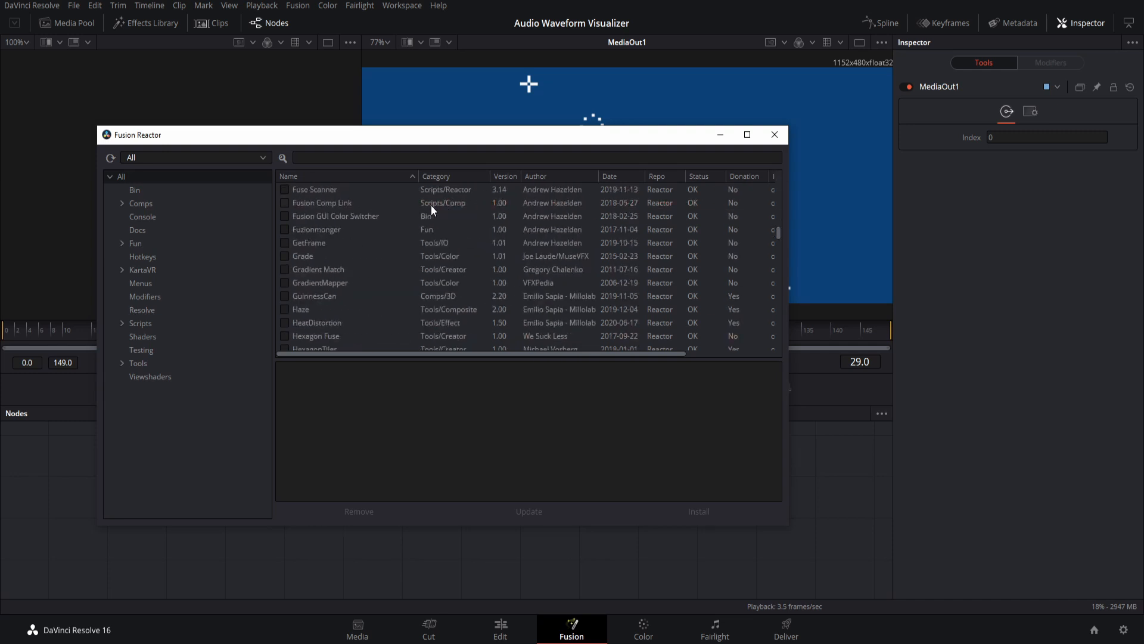
scroll(431, 205, down, 15)
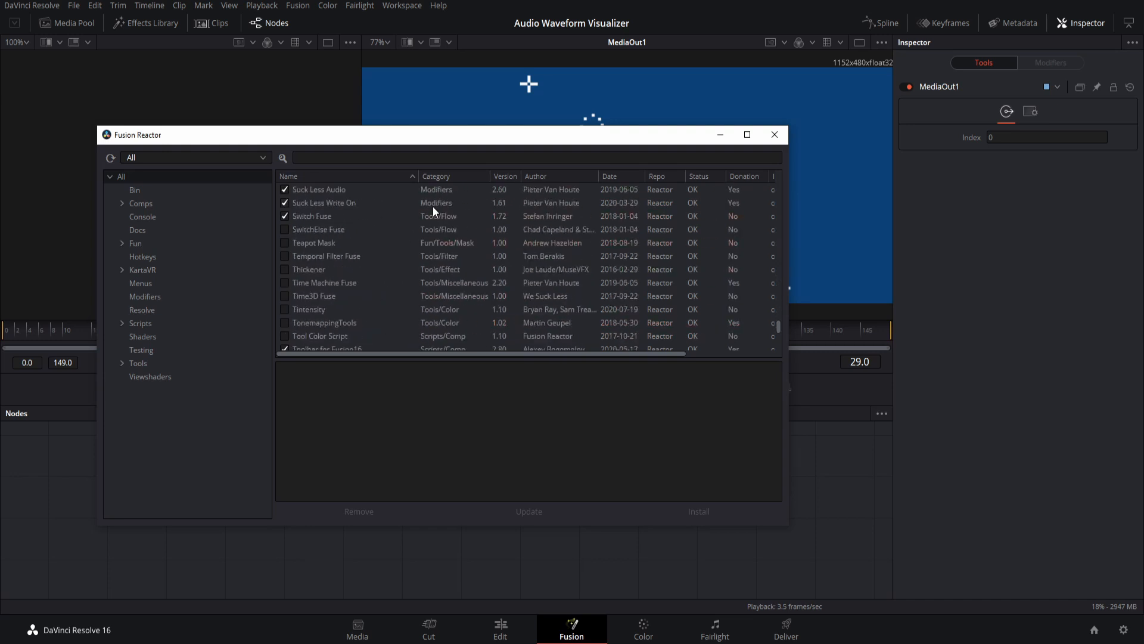
scroll(597, 254, down, 1)
drag(789, 305, 874, 305)
scroll(382, 238, up, 8)
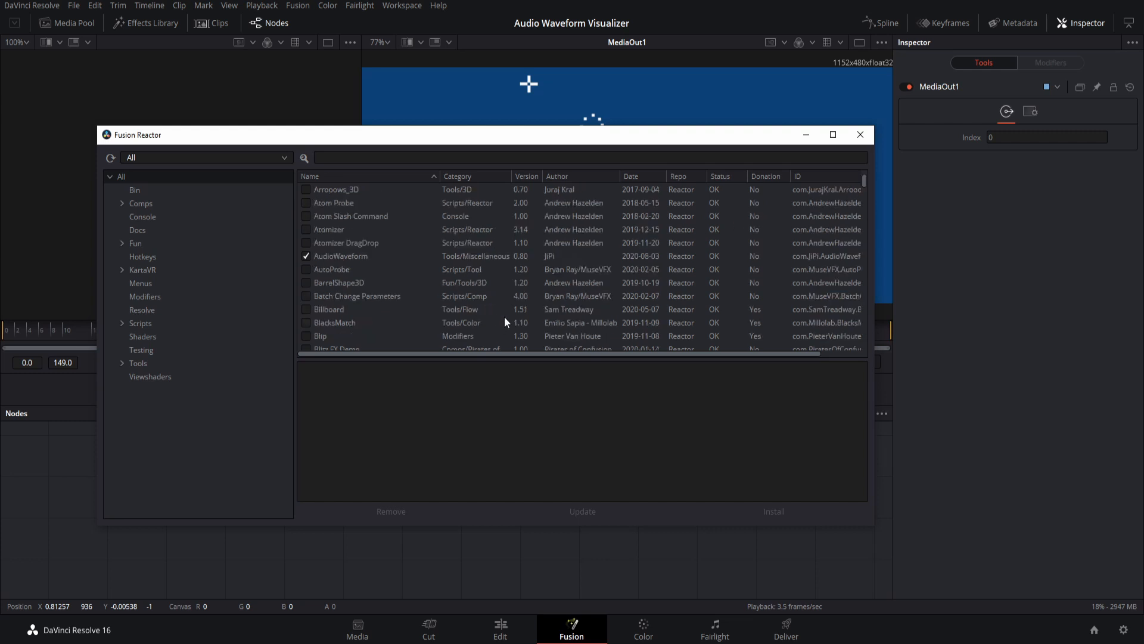
Step: Install the BarrelShape3D package, compare its description with that of AudioWaveform, and close Reactor
click(308, 283)
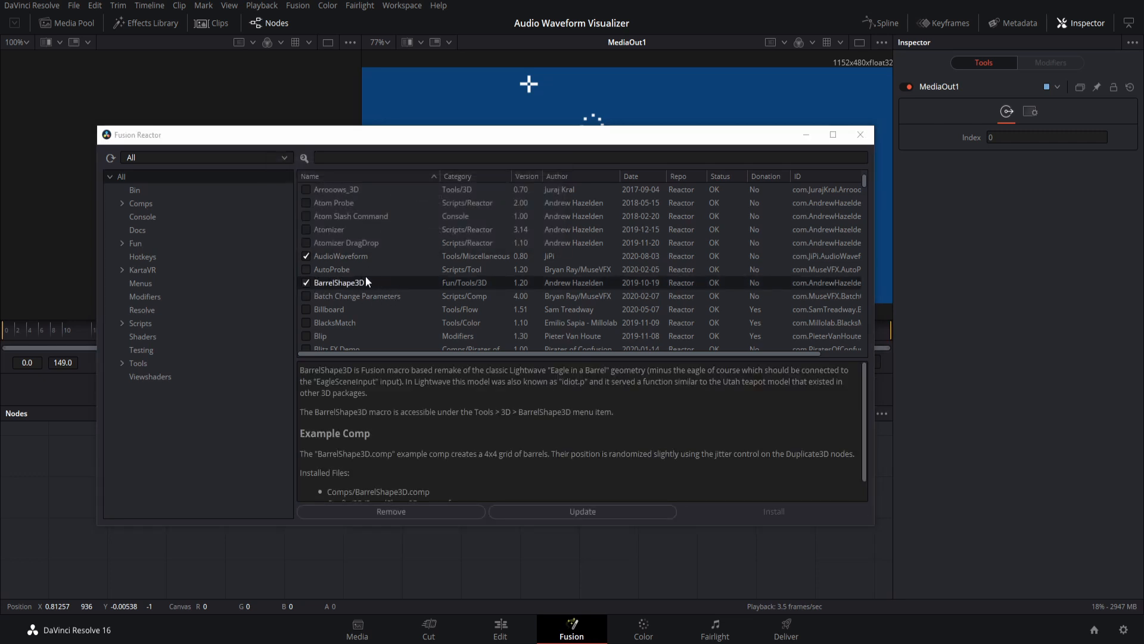
click(370, 256)
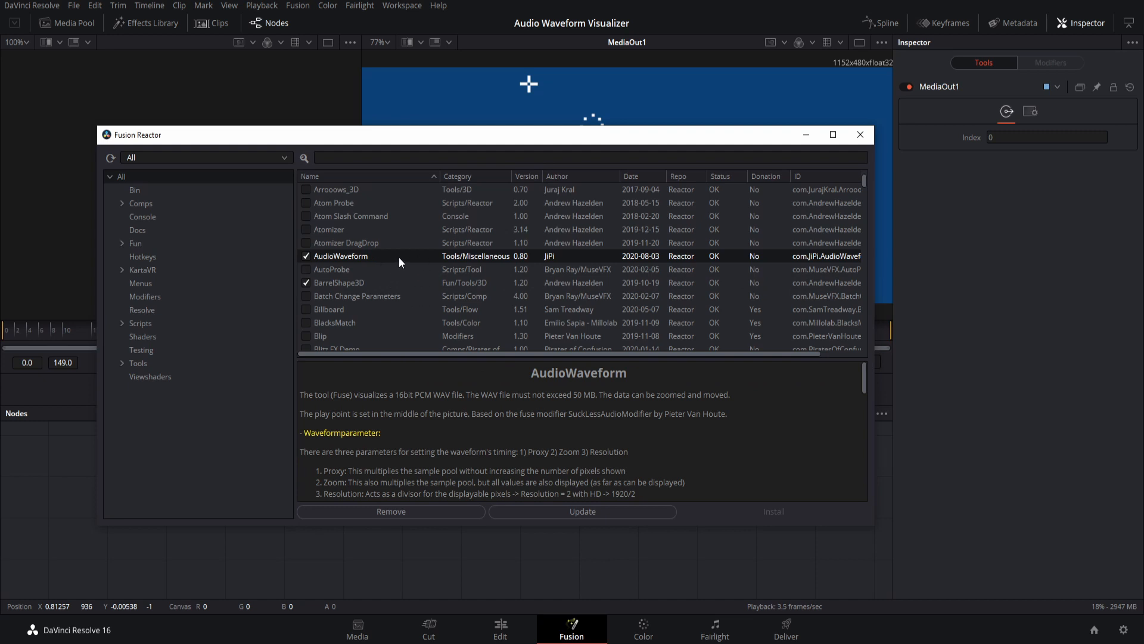
click(435, 281)
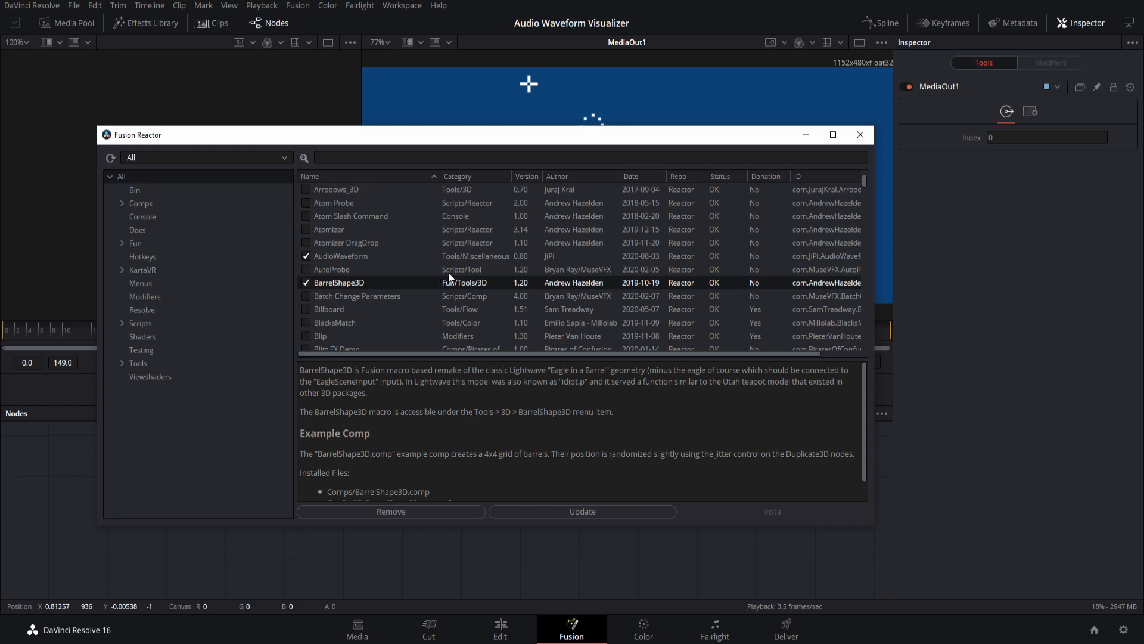
click(855, 134)
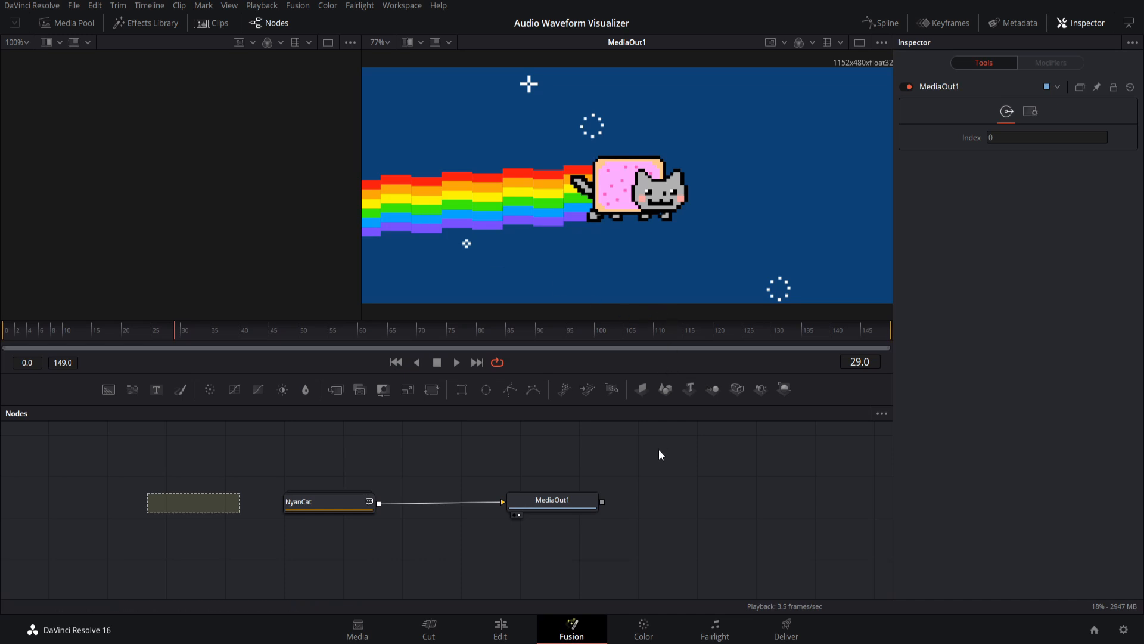
drag(594, 465, 630, 459)
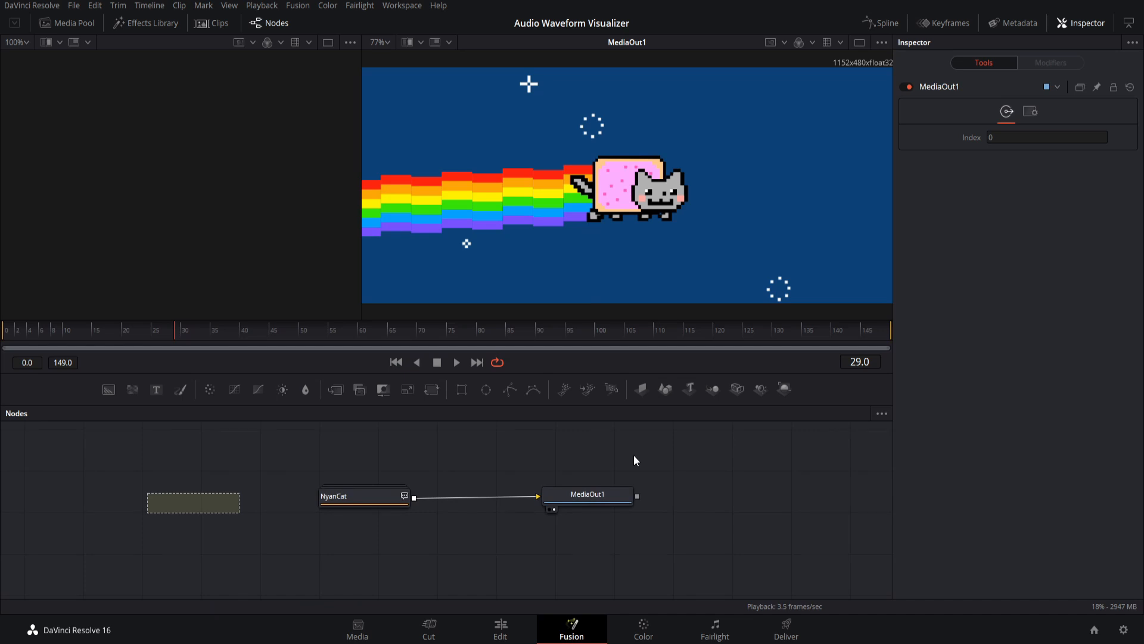
click(397, 7)
mouse_move(420, 316)
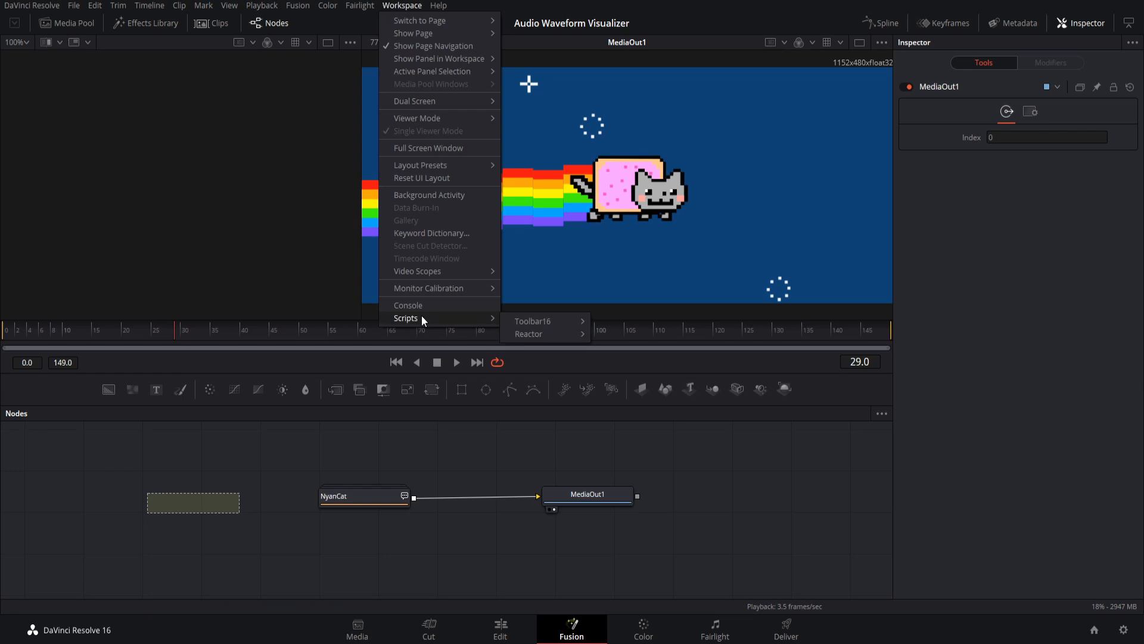
mouse_move(550, 336)
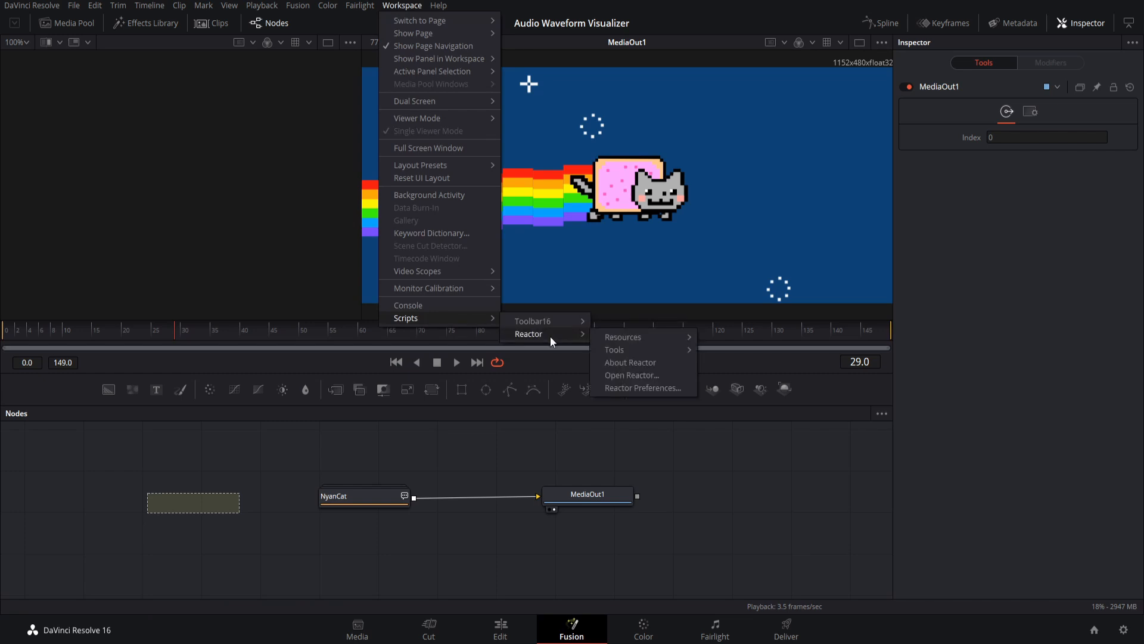
click(653, 375)
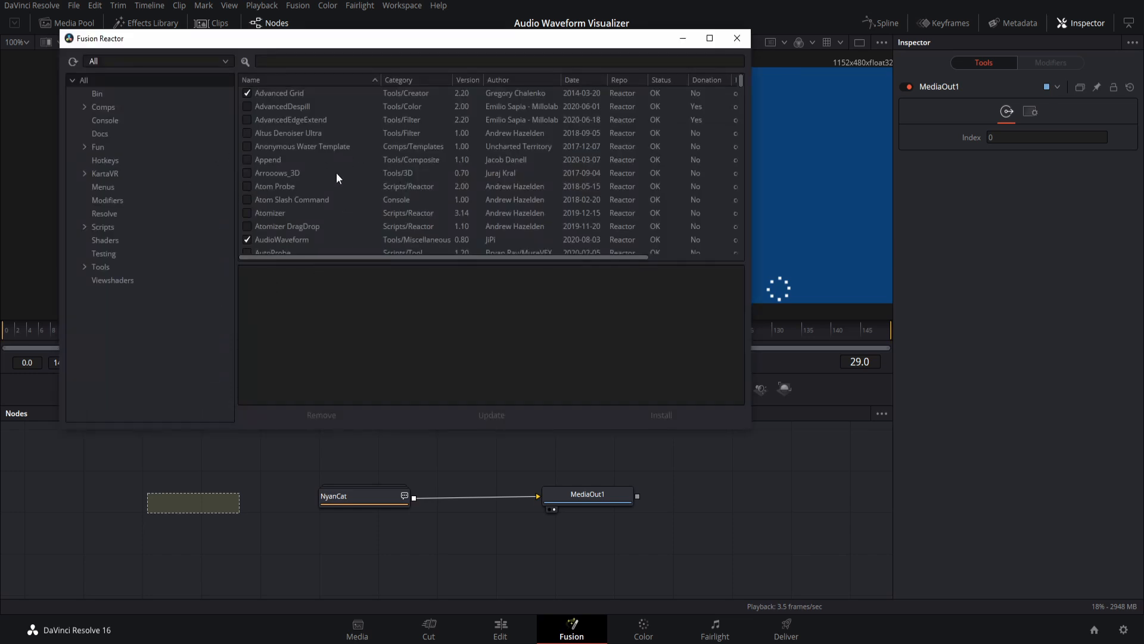
Step: Look at the Fun, KartaVR and Resolve package categories and the package search, and close Reactor
click(110, 149)
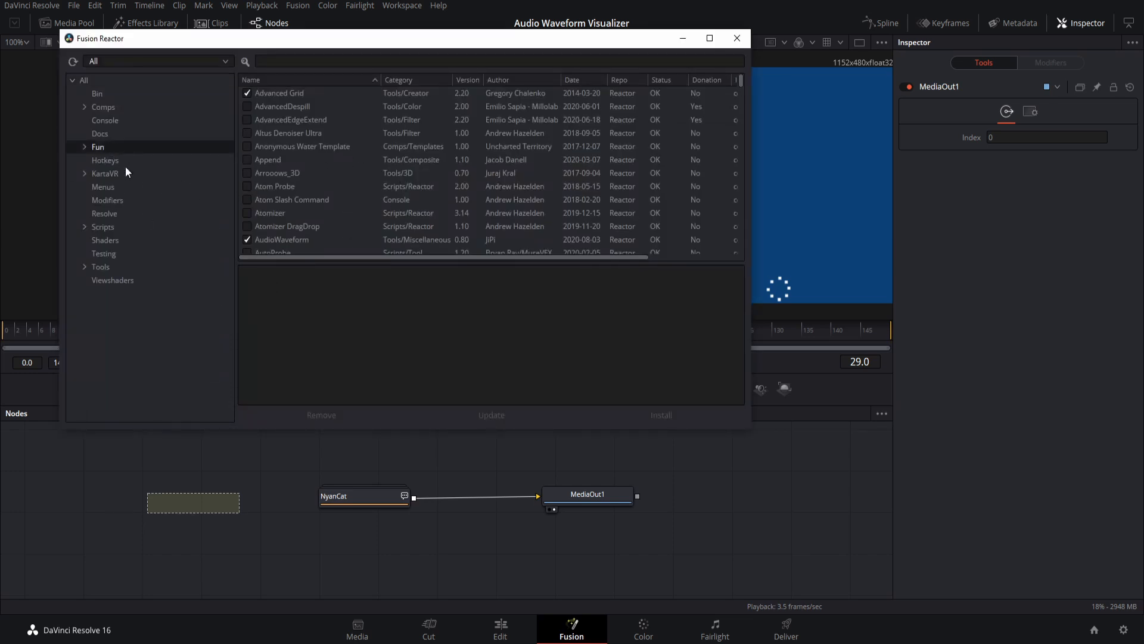
click(127, 174)
click(169, 214)
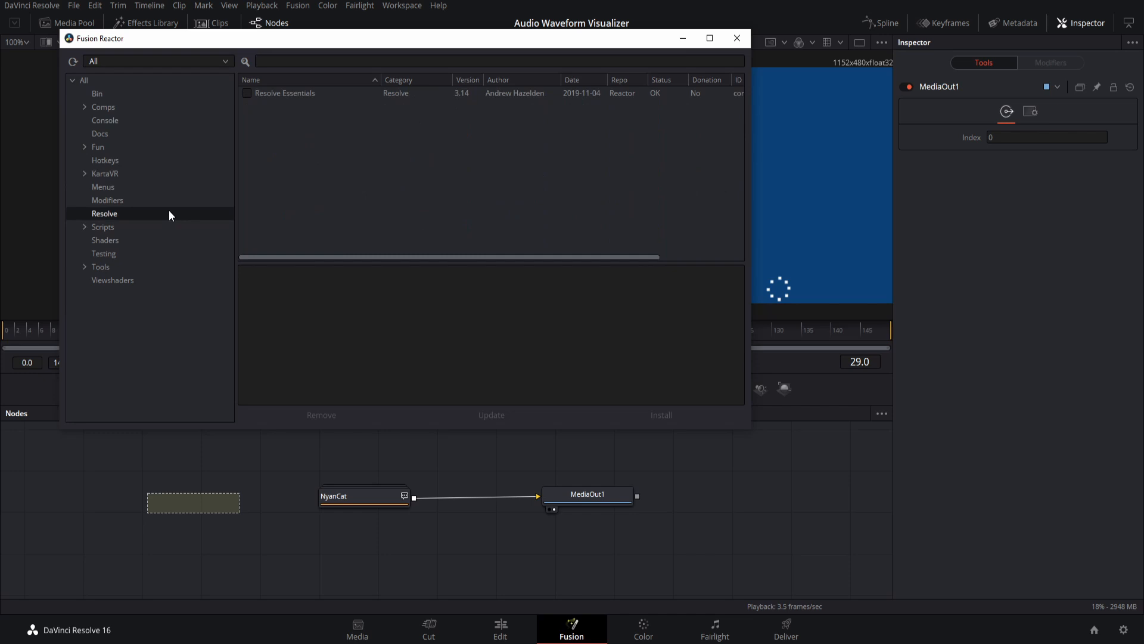
click(317, 62)
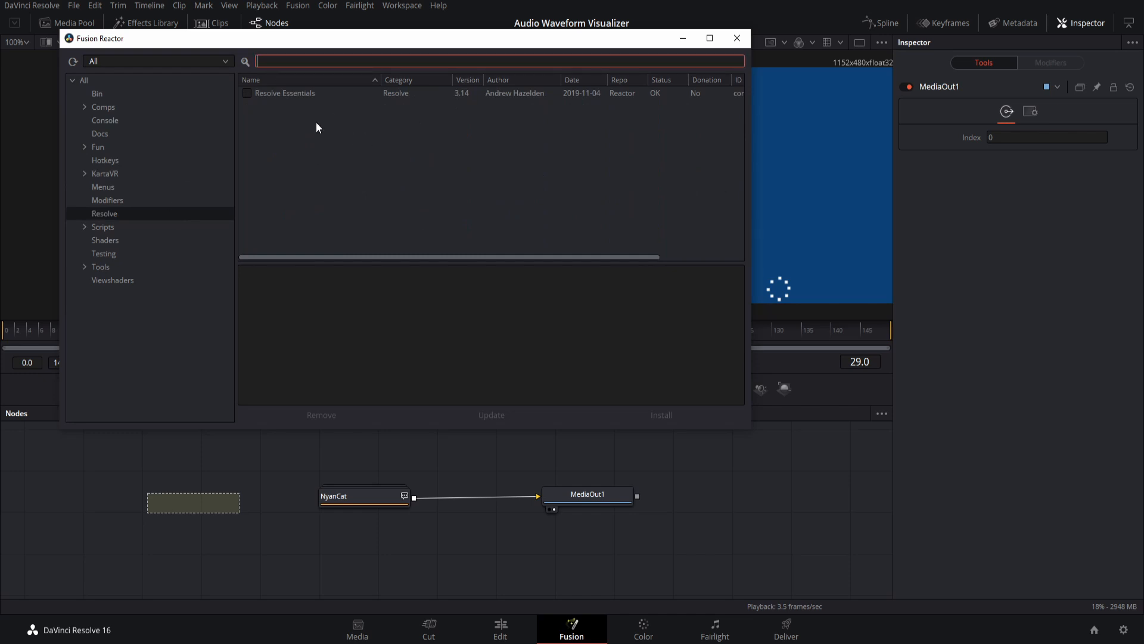
click(738, 39)
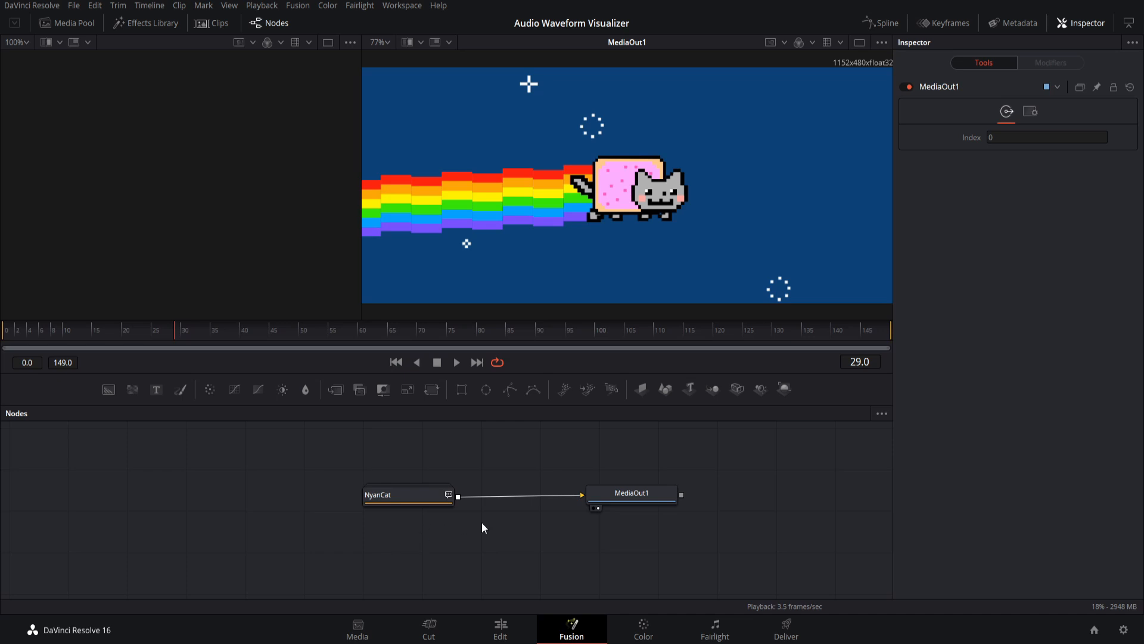
Step: Add the BarrelShape3D macro to the composition and place its node to the left of NyanCat
mouse_move(422, 497)
mouse_down()
mouse_move(430, 504)
mouse_move(427, 494)
mouse_up()
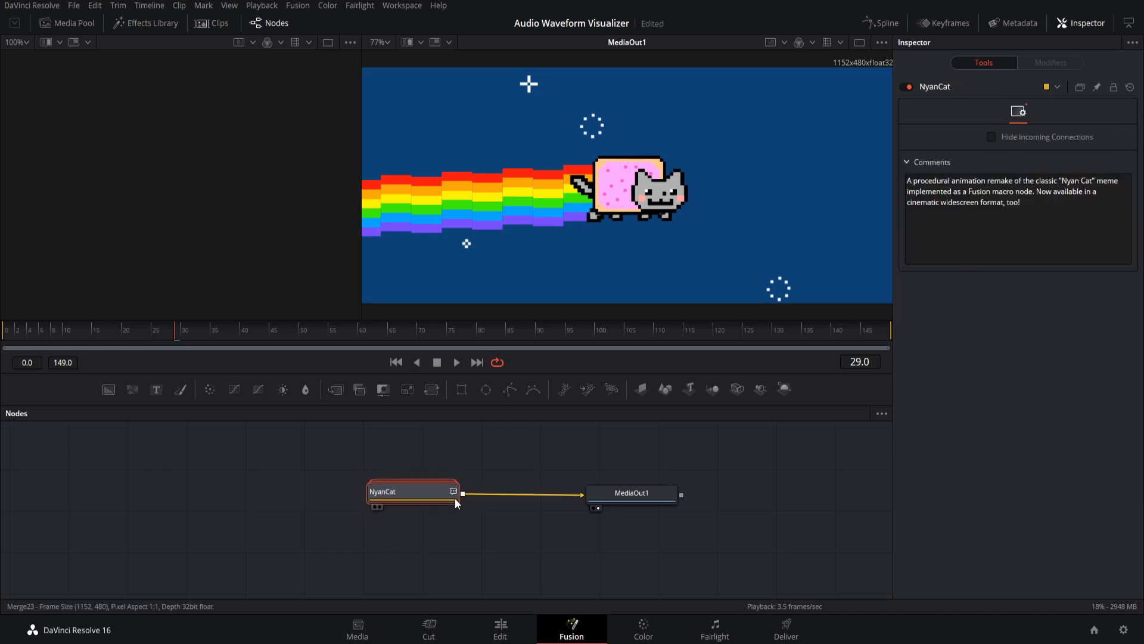
click(459, 513)
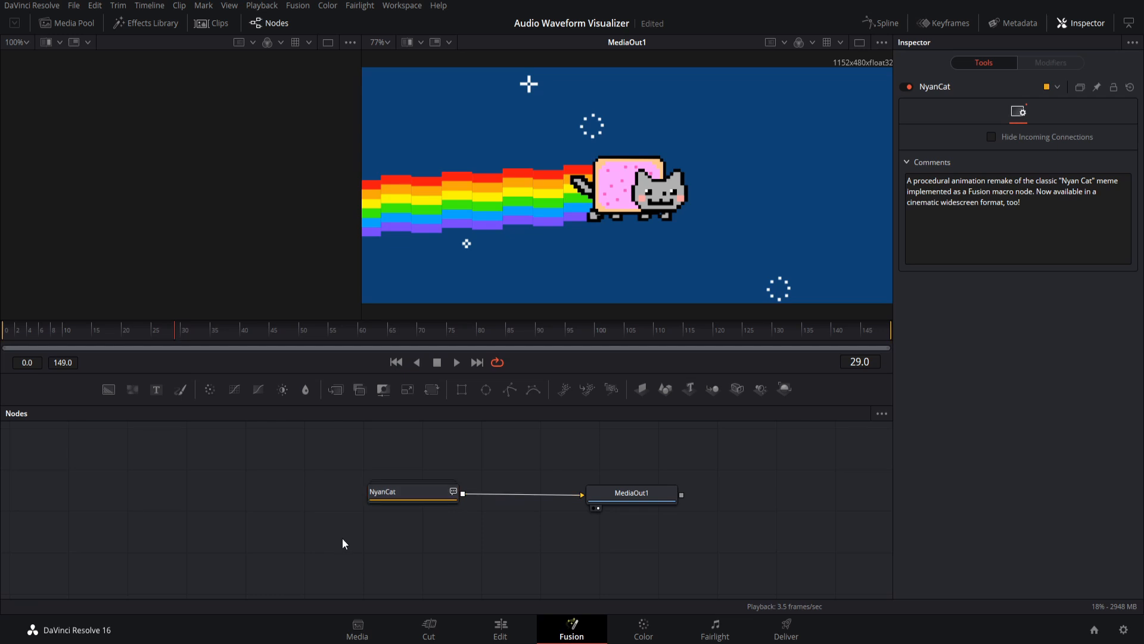
right_click(341, 527)
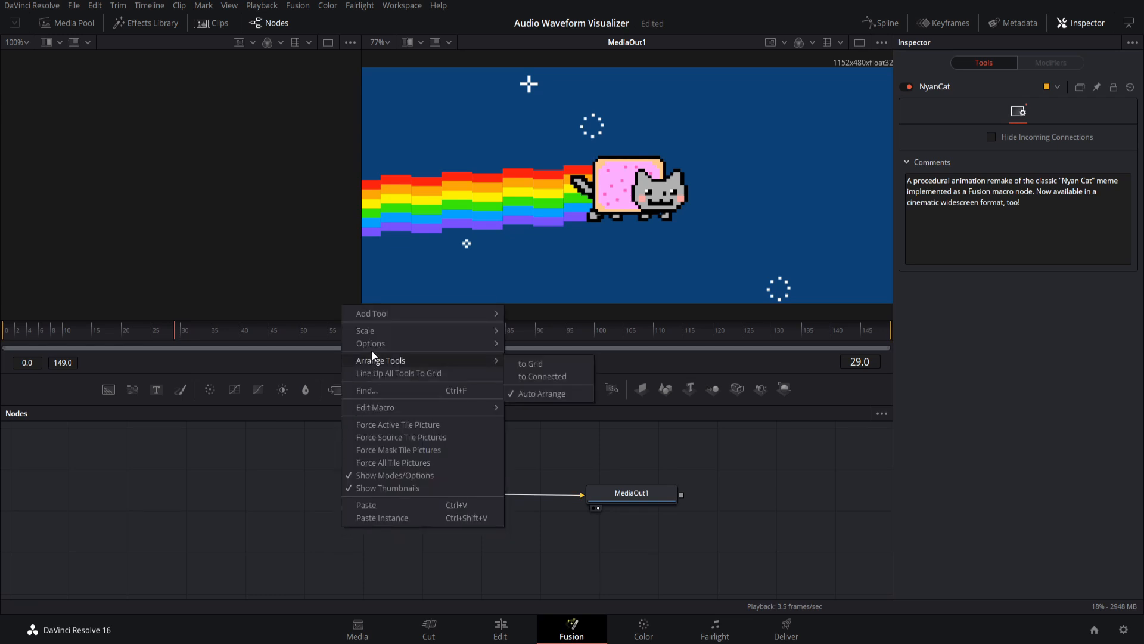
mouse_move(385, 313)
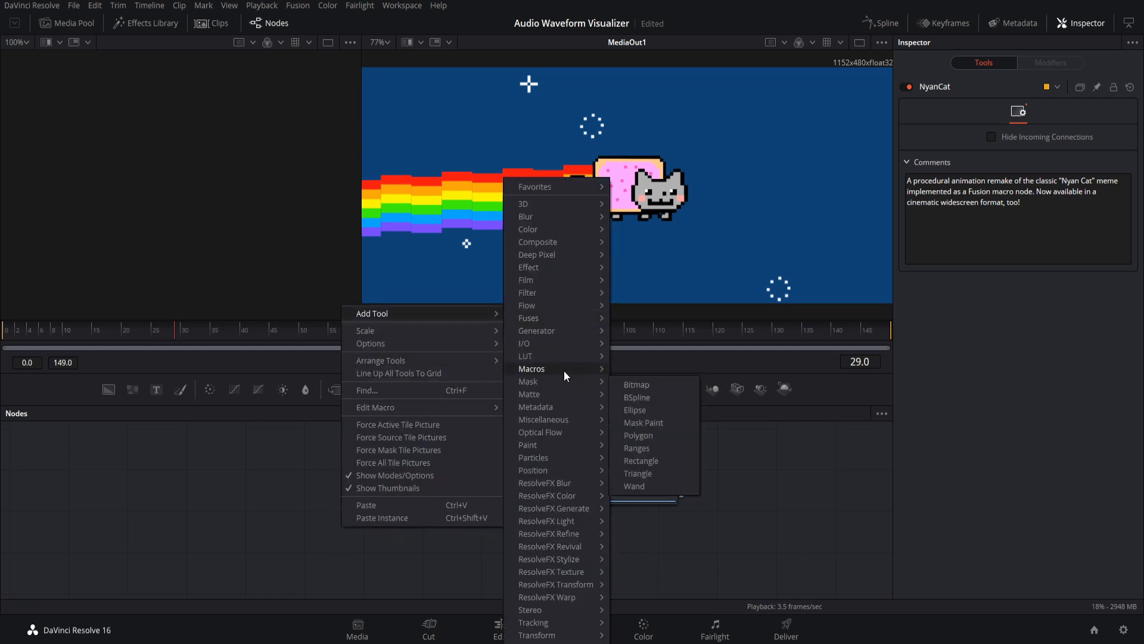
mouse_move(564, 370)
mouse_move(657, 384)
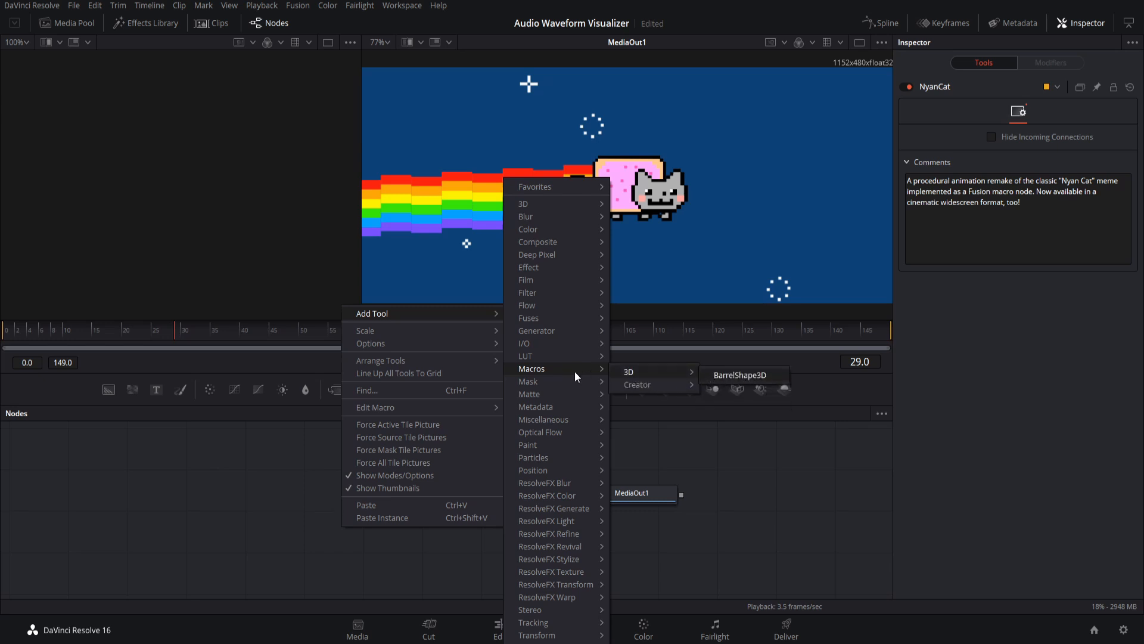
mouse_move(566, 317)
click(725, 374)
drag(346, 534, 267, 510)
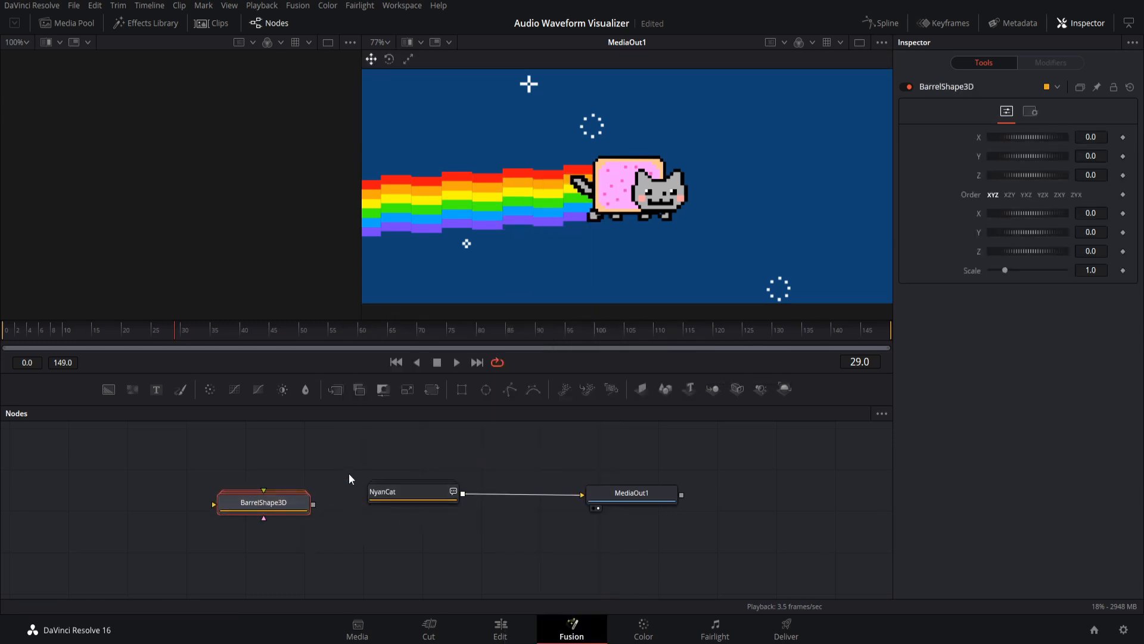
Step: Delete the NyanCat node that feeds MediaOut1
drag(366, 474, 398, 475)
drag(467, 475, 558, 465)
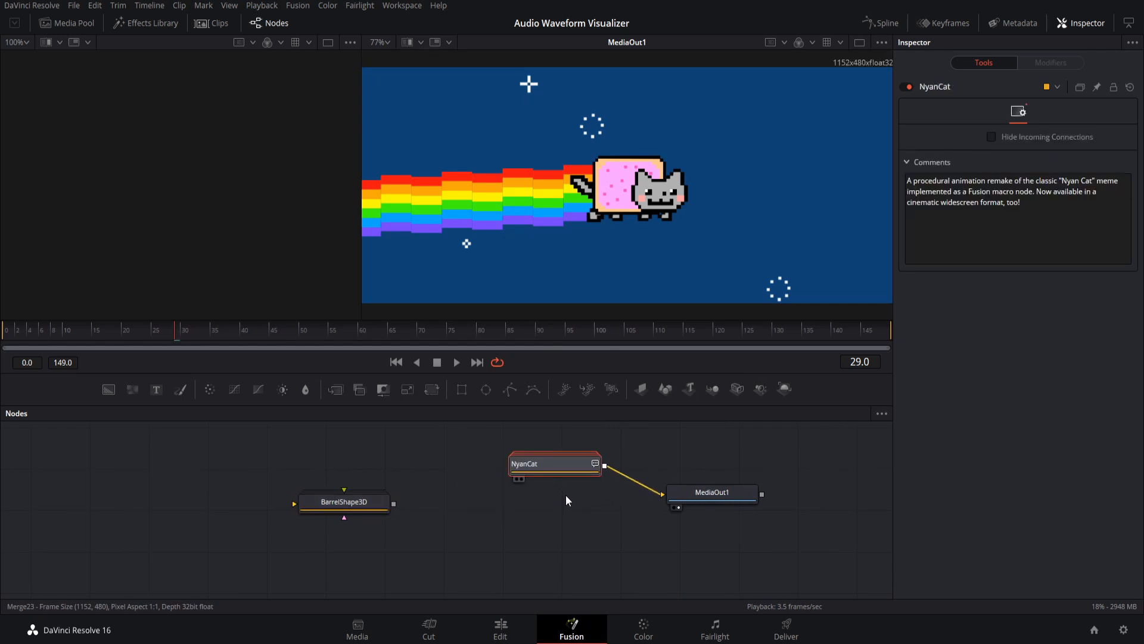
key(Delete)
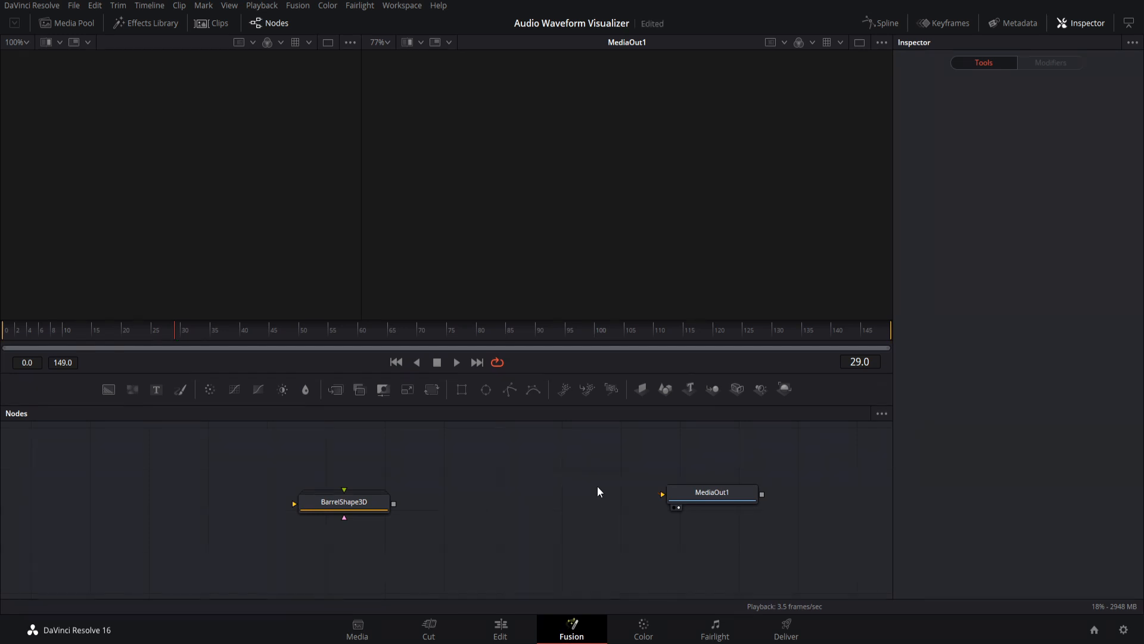
Step: Display the BarrelShape3D node in the second viewer in place of MediaOut1 and frame the whole barrel
drag(304, 519, 288, 515)
click(295, 513)
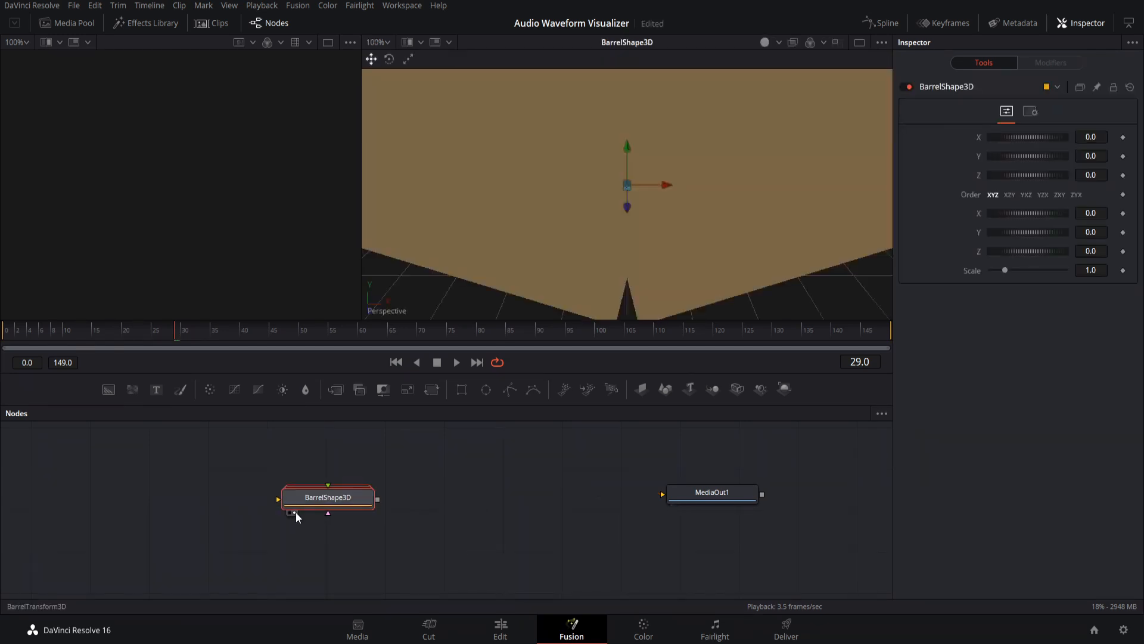
scroll(578, 248, down, 5)
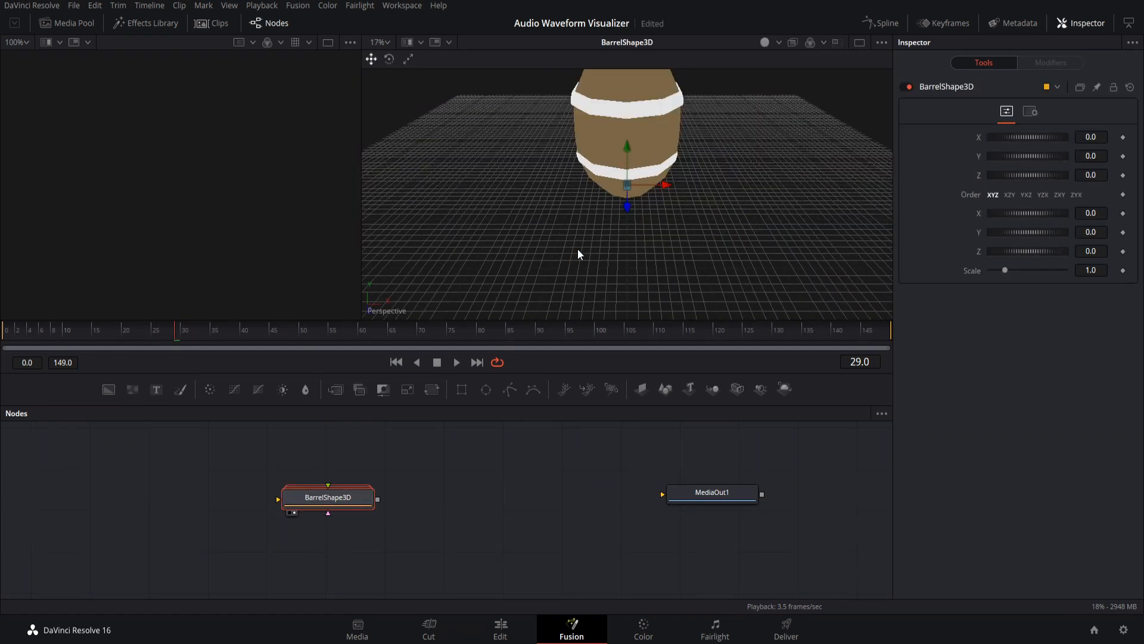
drag(603, 226, 581, 255)
scroll(584, 253, up, 3)
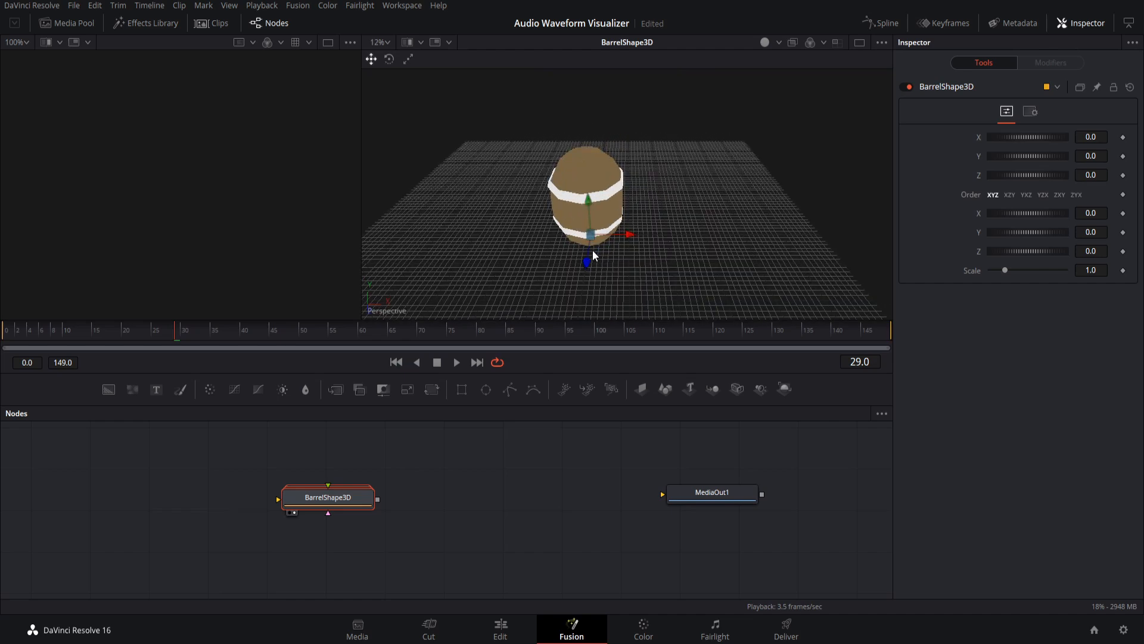
Step: Add a Renderer3D node after BarrelShape3D, connect its output to MediaOut1 and place MediaOut1 closer to it
scroll(622, 231, up, 3)
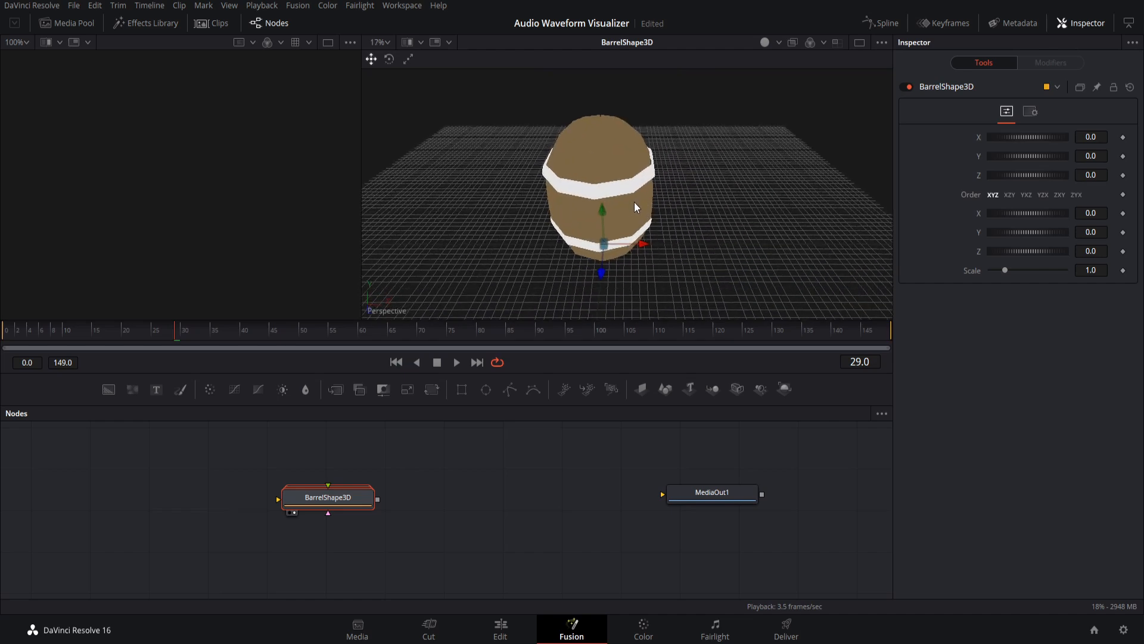
click(787, 388)
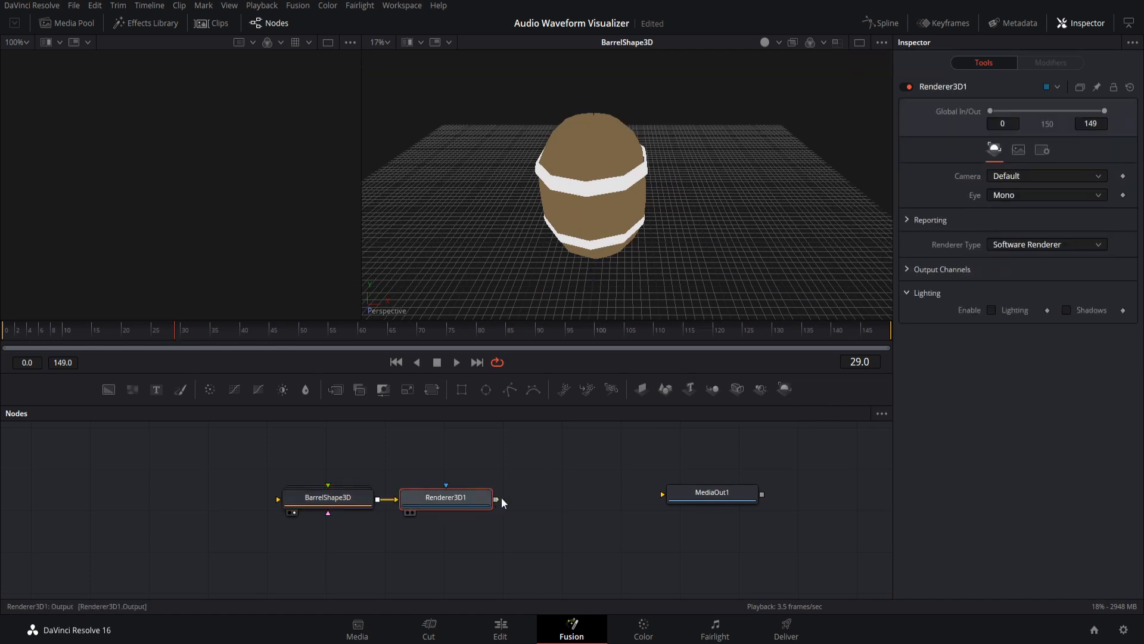
drag(497, 499, 565, 508)
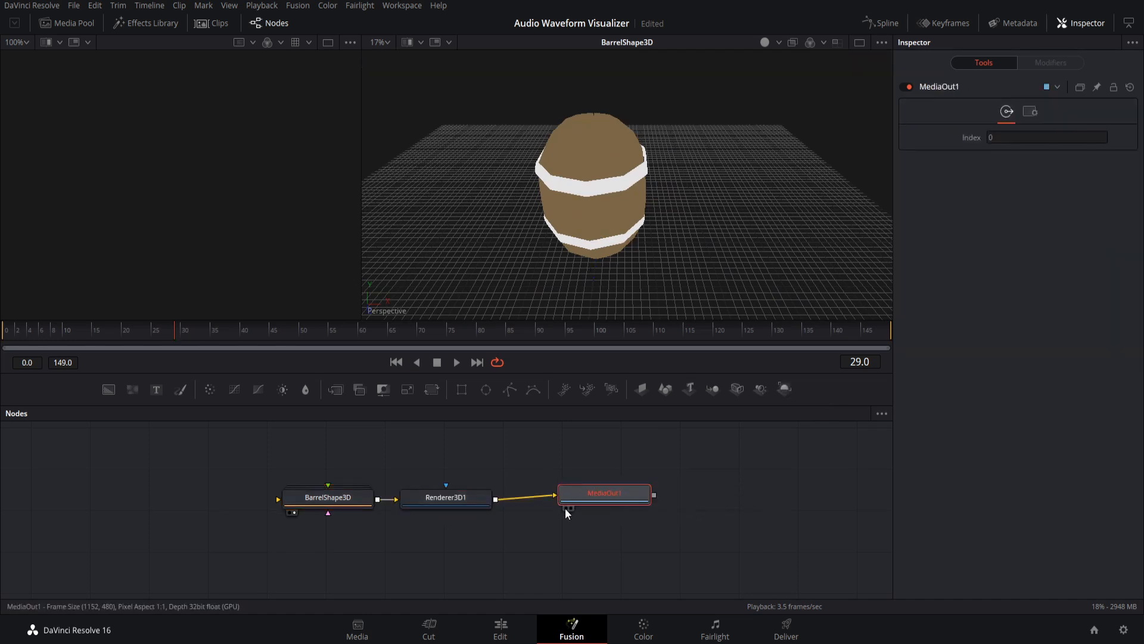
Step: Display MediaOut1 in the first viewer, widen that viewer and fit the whole rendered frame in it
click(566, 508)
drag(363, 209, 545, 199)
scroll(408, 198, down, 4)
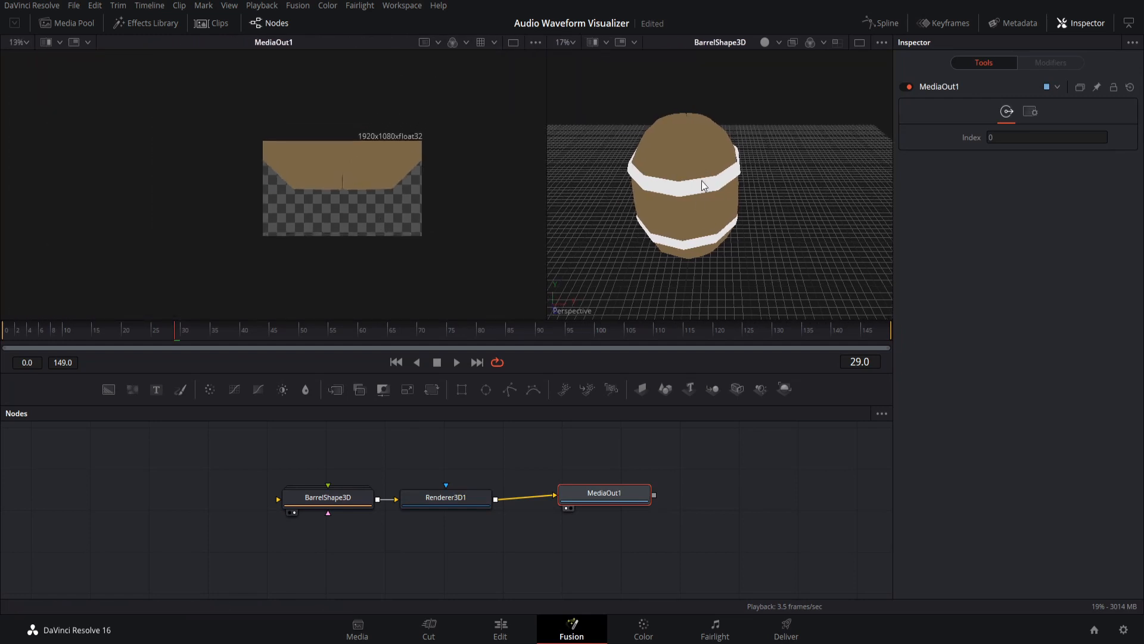
click(787, 228)
Step: Scale the BarrelShape3D barrel down to about 0.218 and lower it to about -0.70 in Y so it fits the rendered frame
click(326, 498)
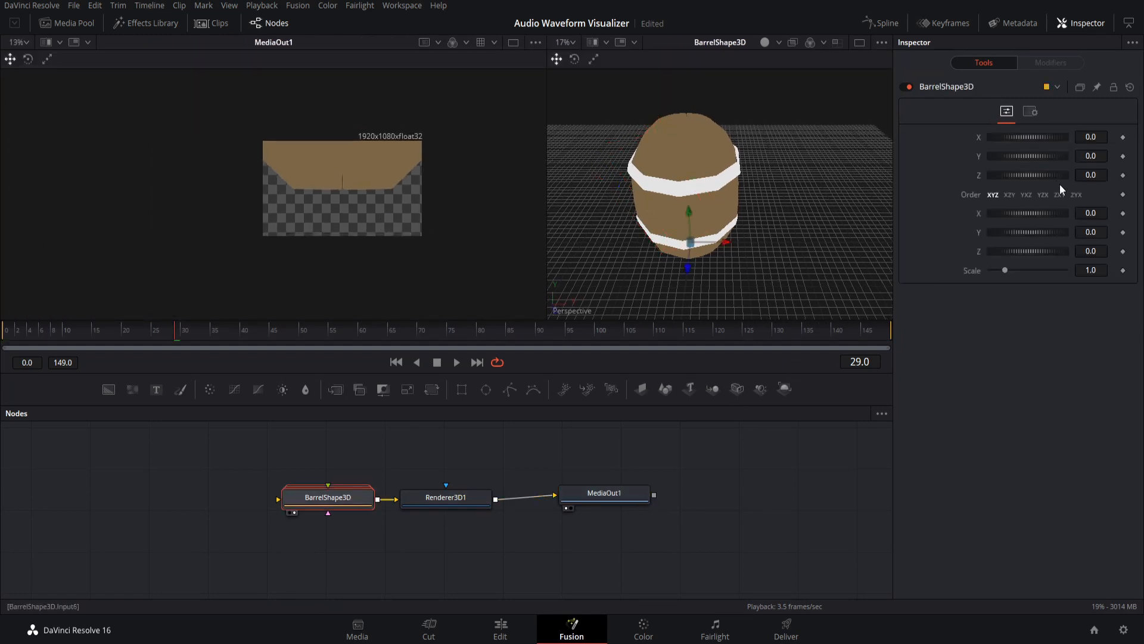
drag(1008, 271, 986, 272)
drag(688, 210, 688, 228)
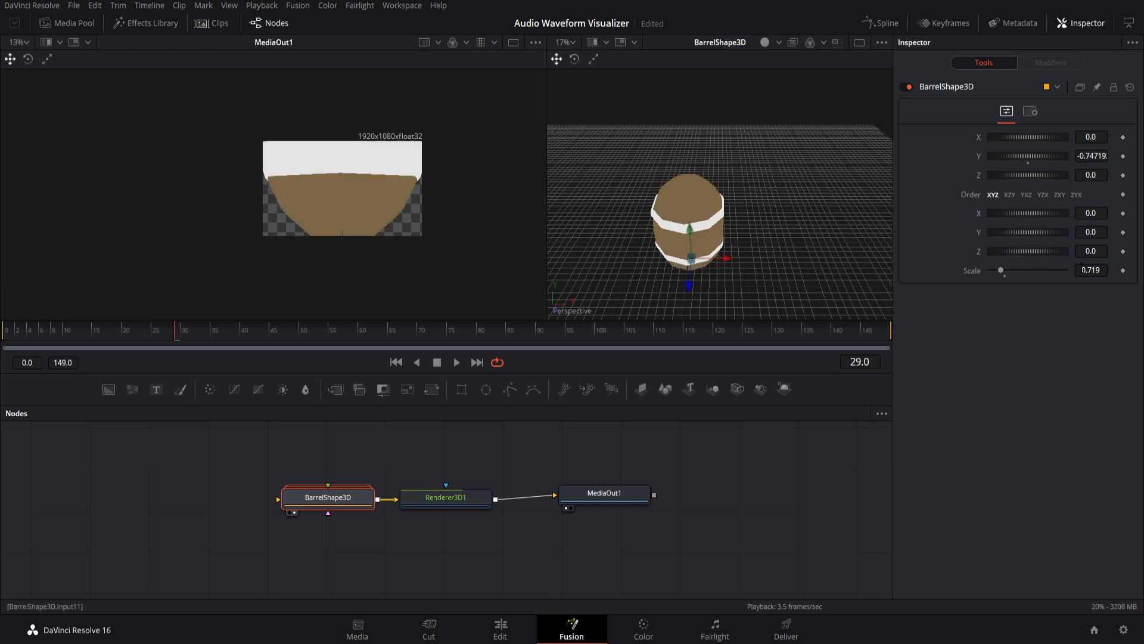
drag(1001, 270, 993, 271)
drag(689, 230, 689, 227)
scroll(792, 156, up, 5)
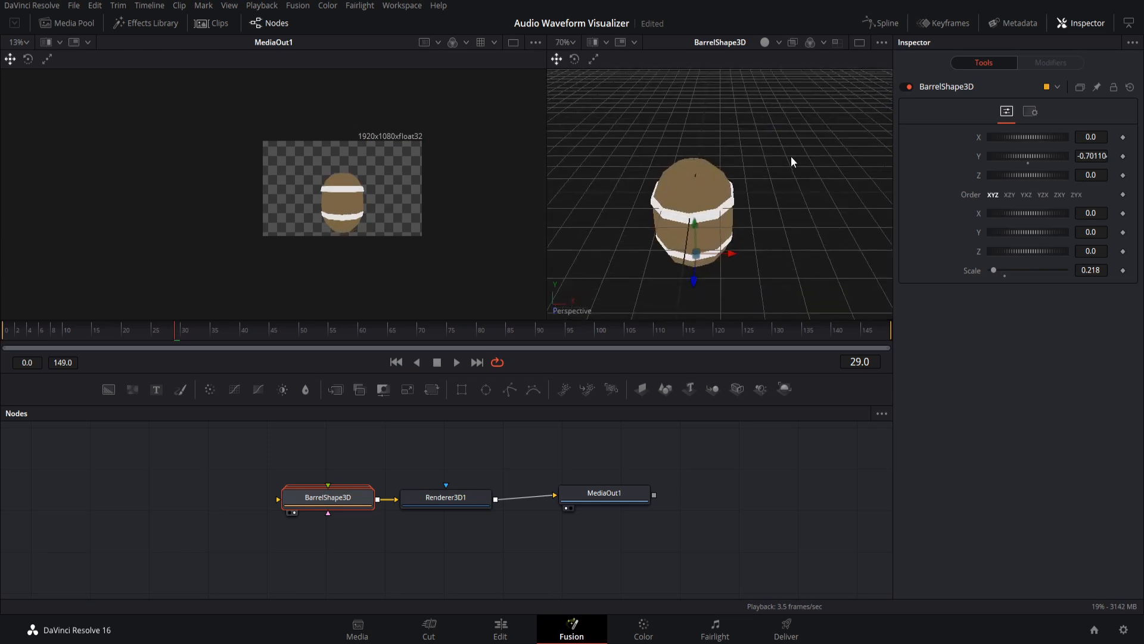